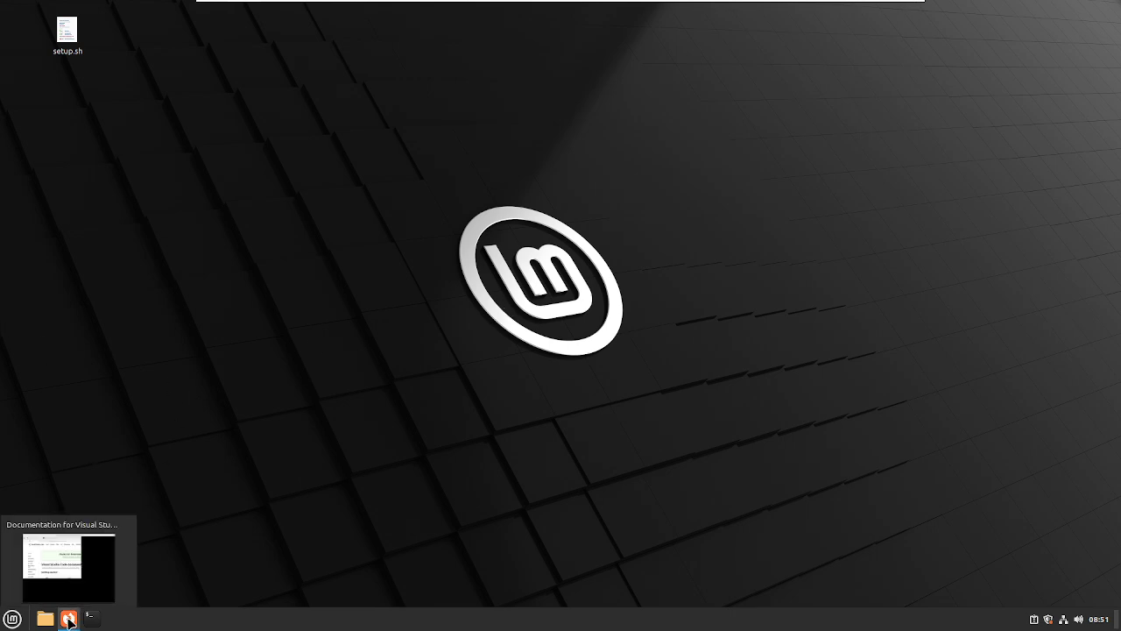
Close the old VS Code documentation browser window and start a fresh Firefox window.
click(69, 619)
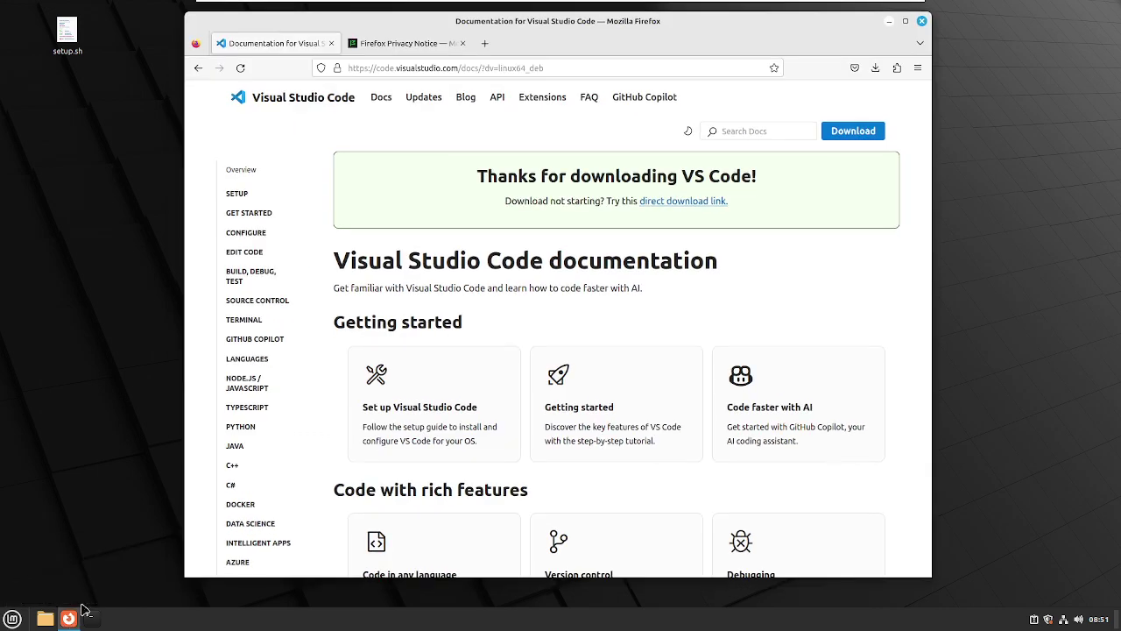
click(331, 43)
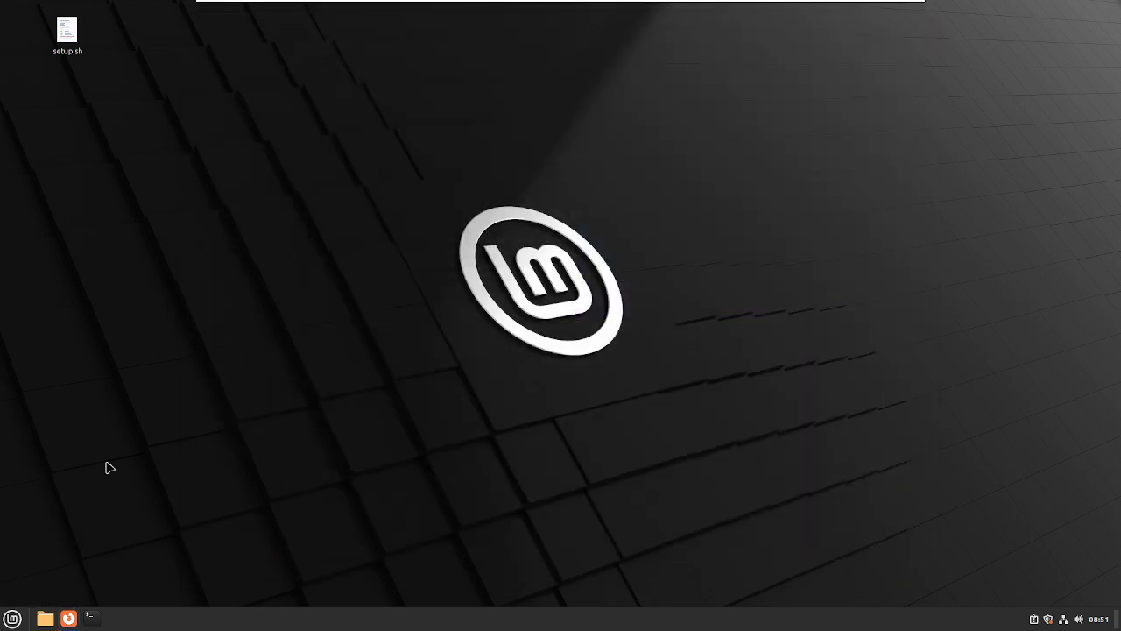
click(68, 620)
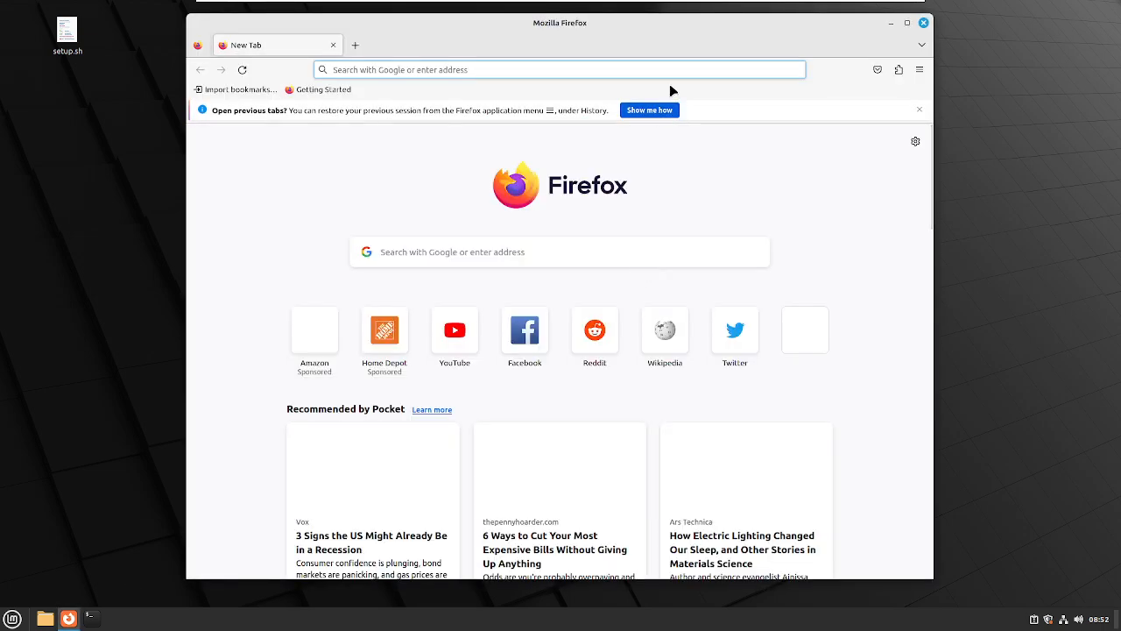
text(install vscode)
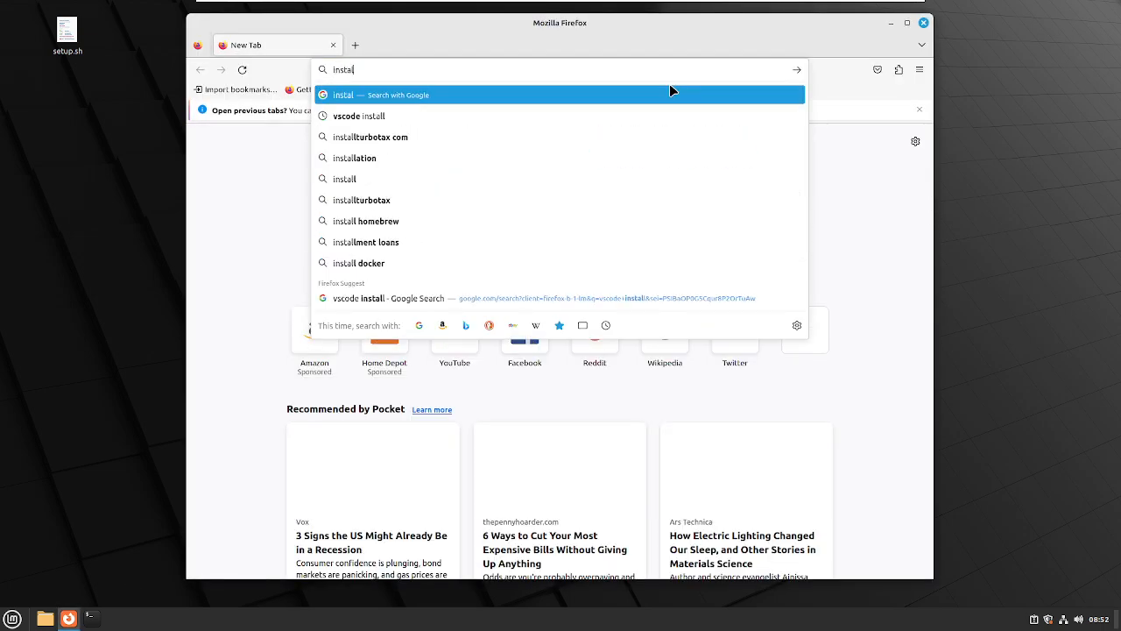
Search the web for 'install vscode' and go to the official VS Code download page.
key(Return)
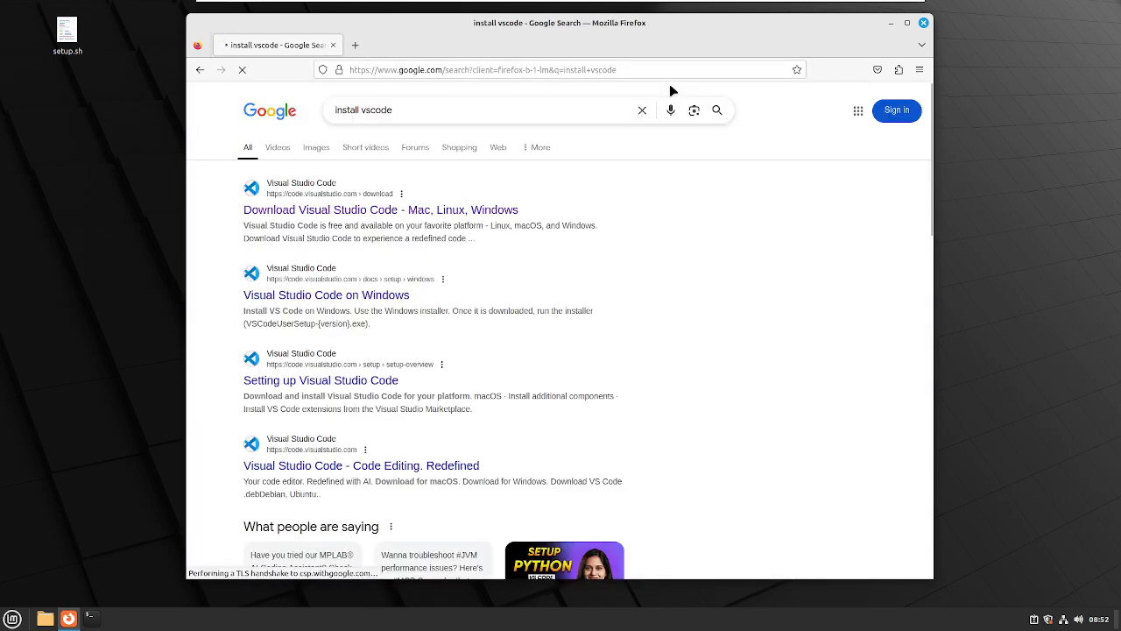
click(322, 213)
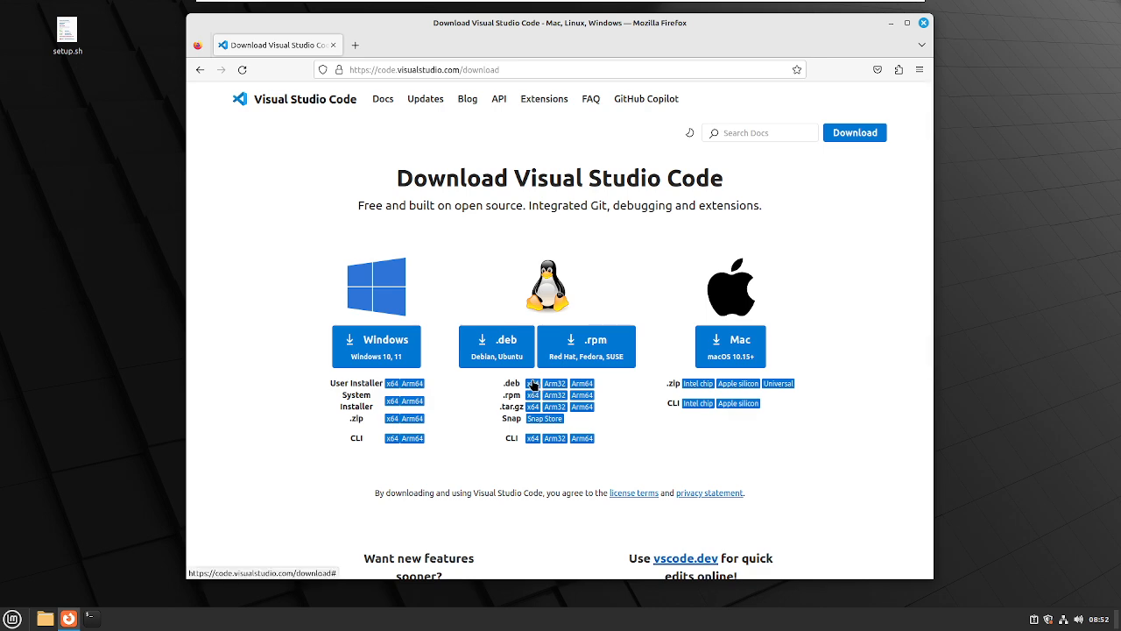
Download the 64-bit .deb package for Debian/Ubuntu and hand it to the package installer.
click(532, 384)
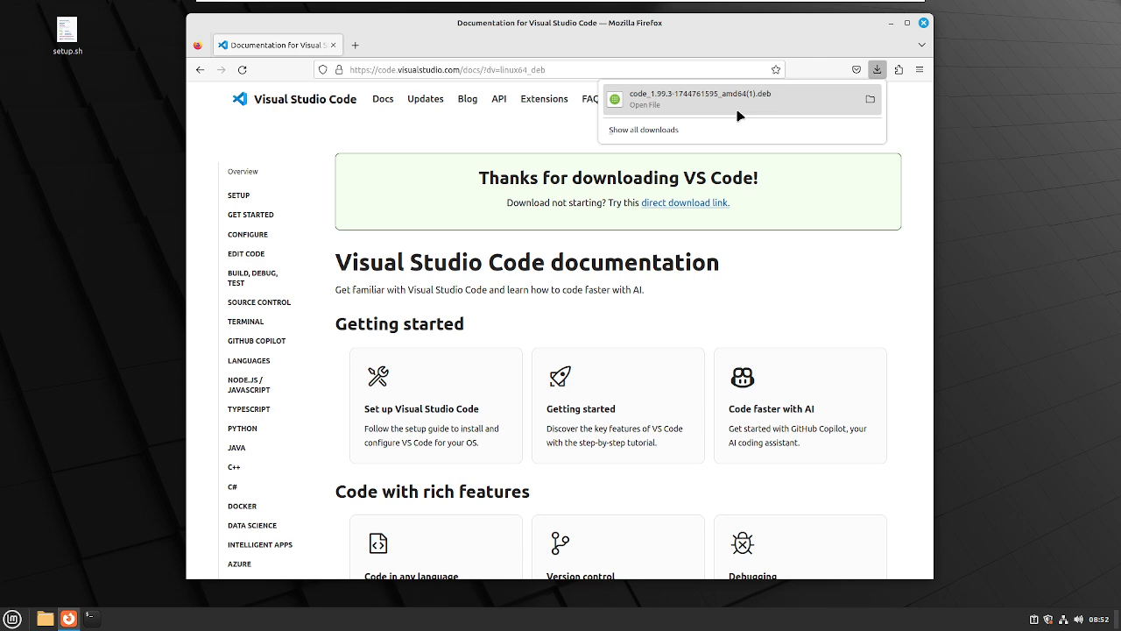
click(746, 97)
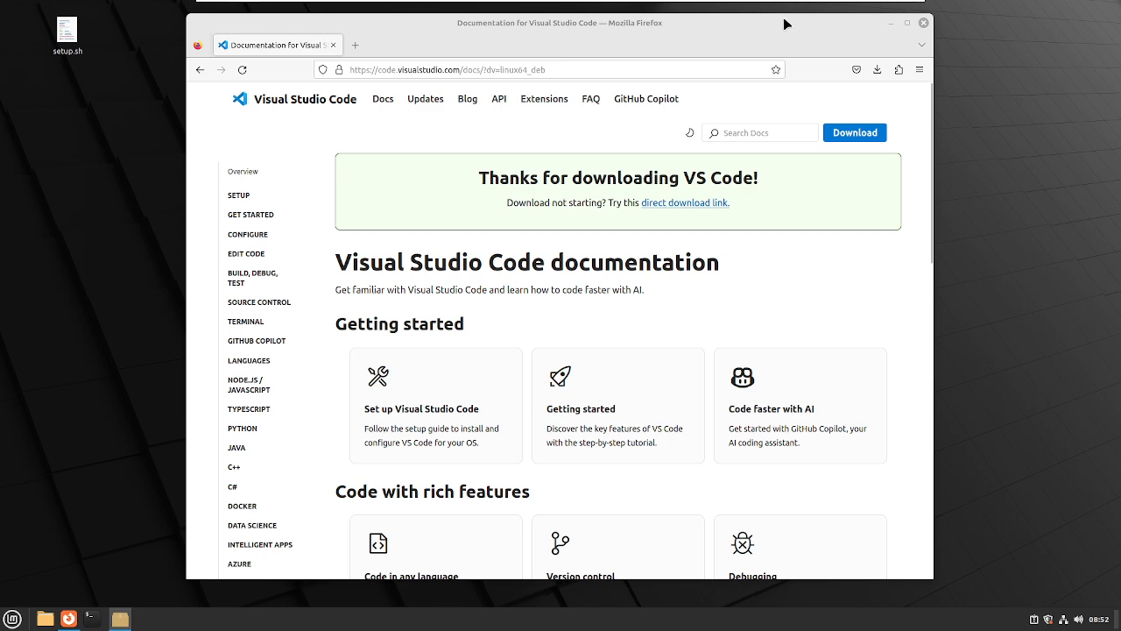
drag(783, 21, 809, 22)
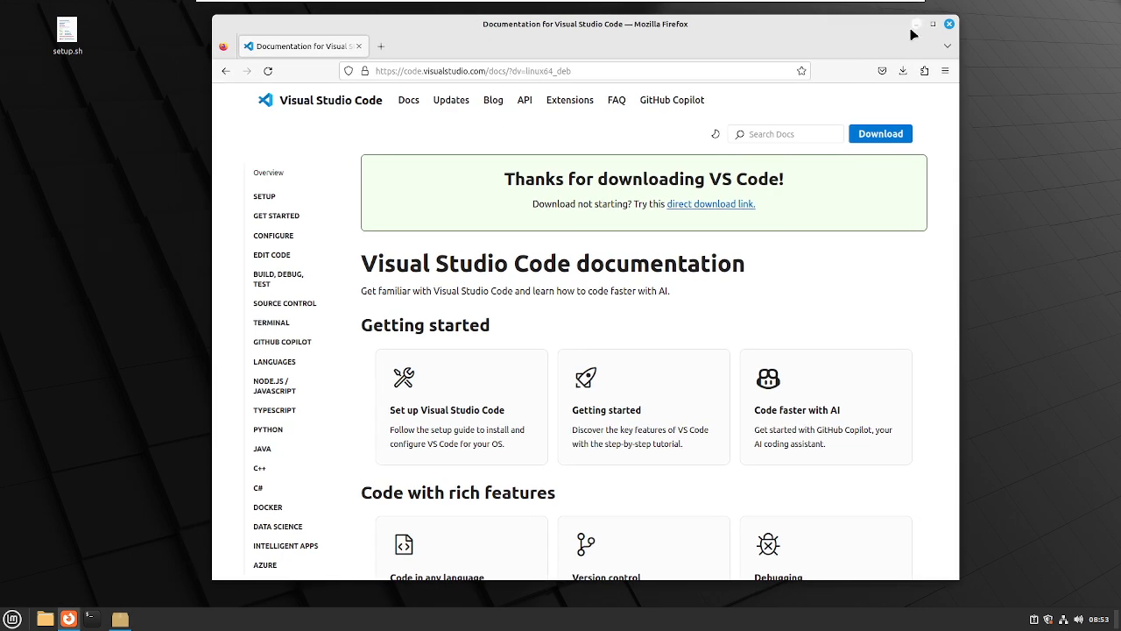
Close Firefox, then start installing the VS Code package, authorising with the password.
click(948, 24)
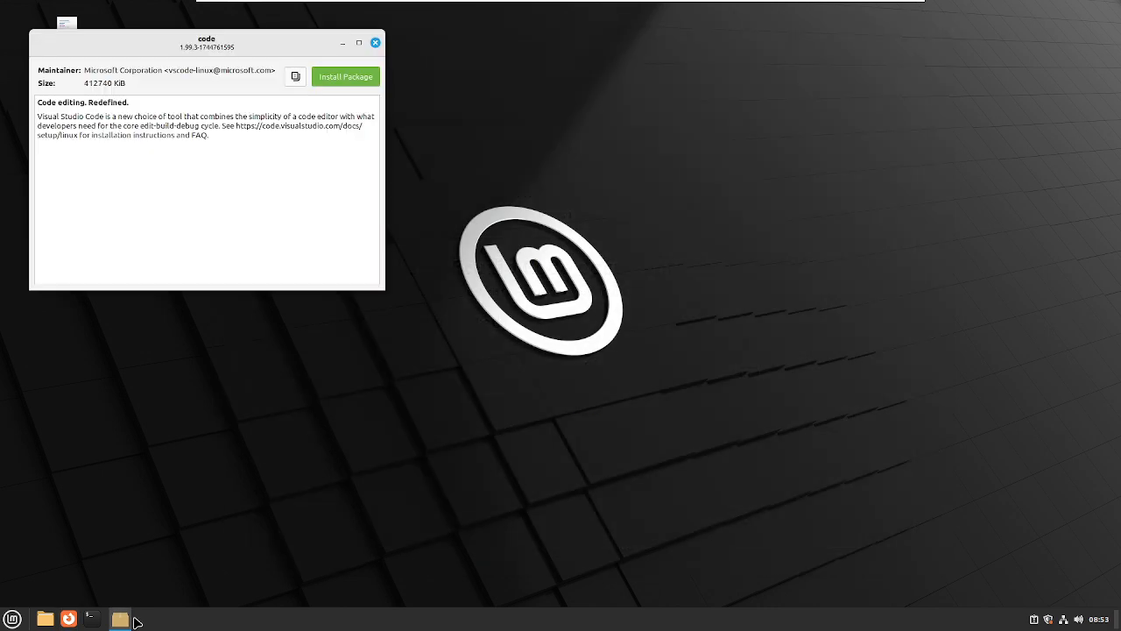
mouse_move(274, 37)
mouse_down()
mouse_move(640, 53)
mouse_move(628, 105)
mouse_up()
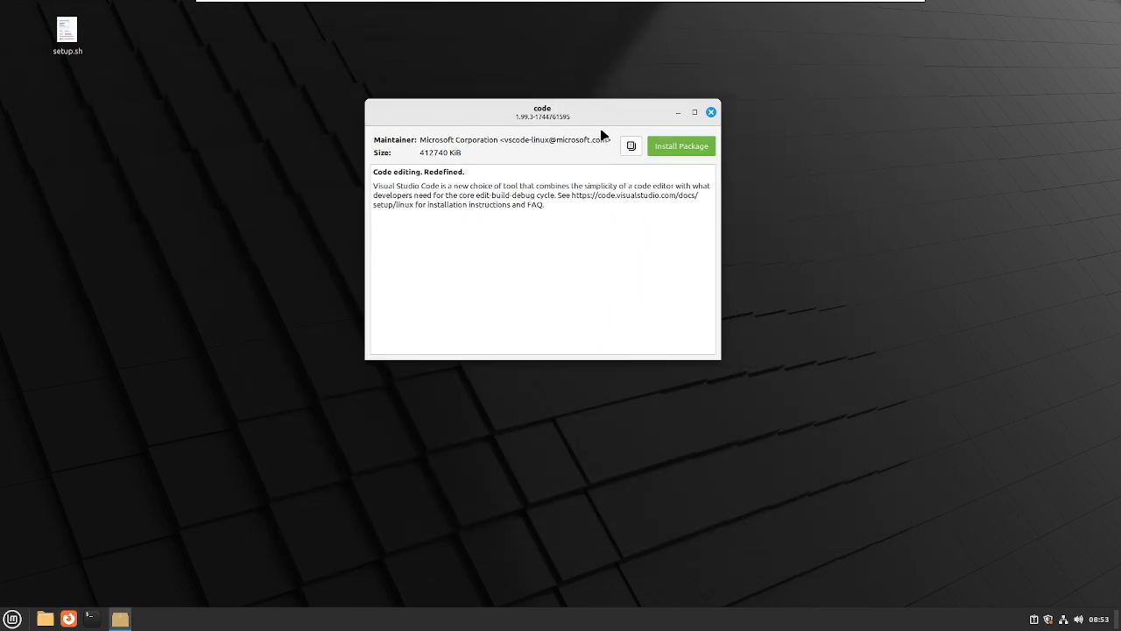
click(675, 147)
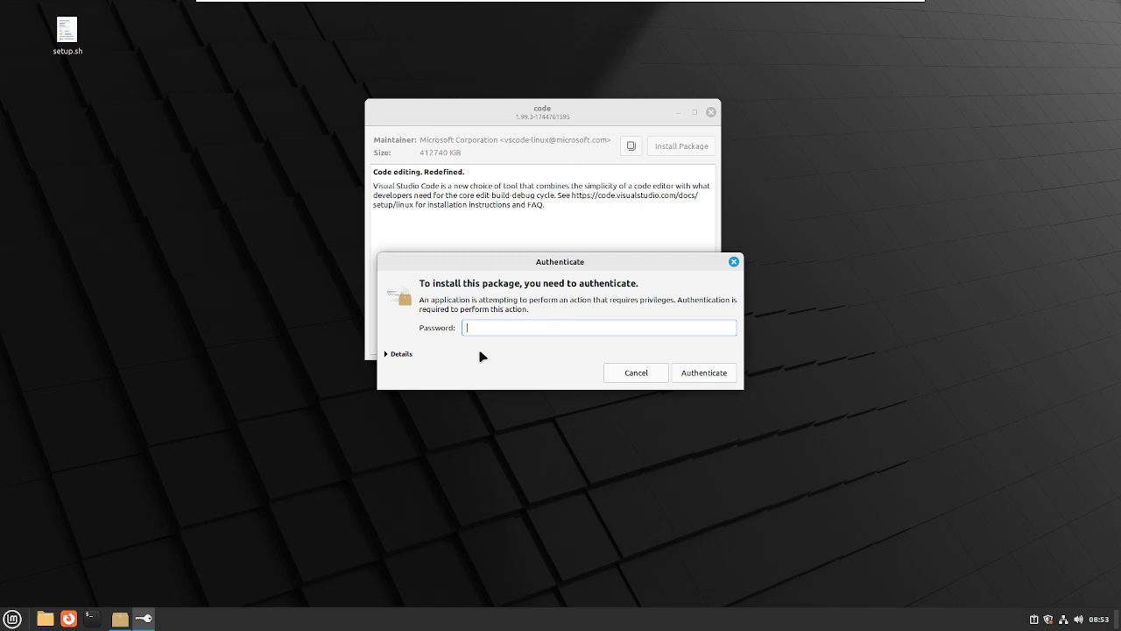
key(Return)
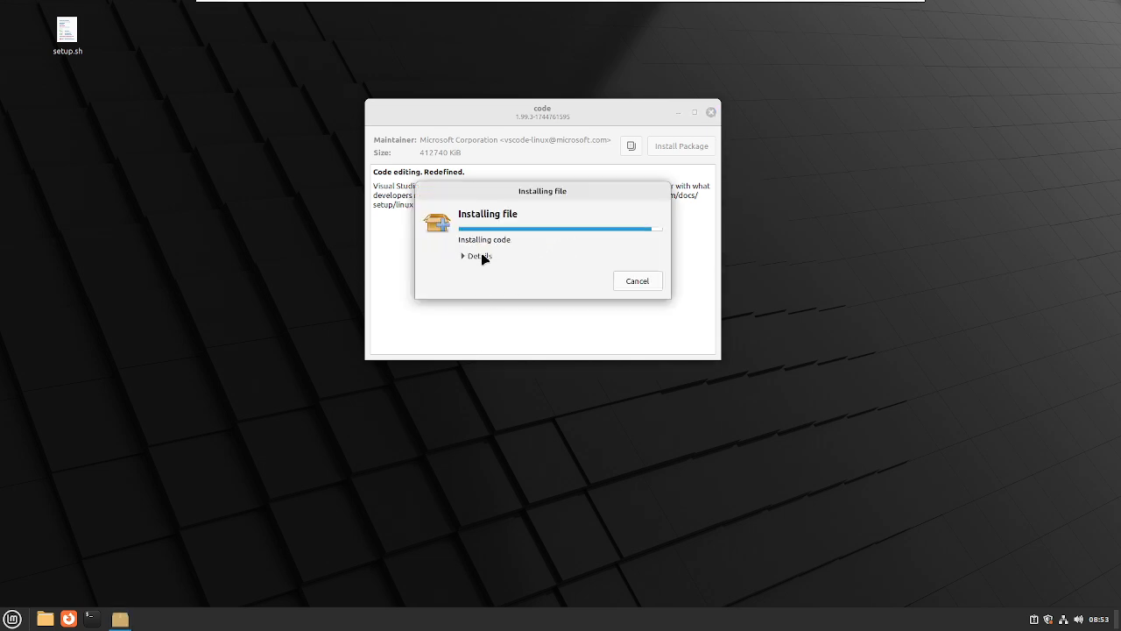
Expand the installation details log and watch it until VS Code 1.99.3 finishes installing.
click(480, 256)
drag(552, 193, 358, 68)
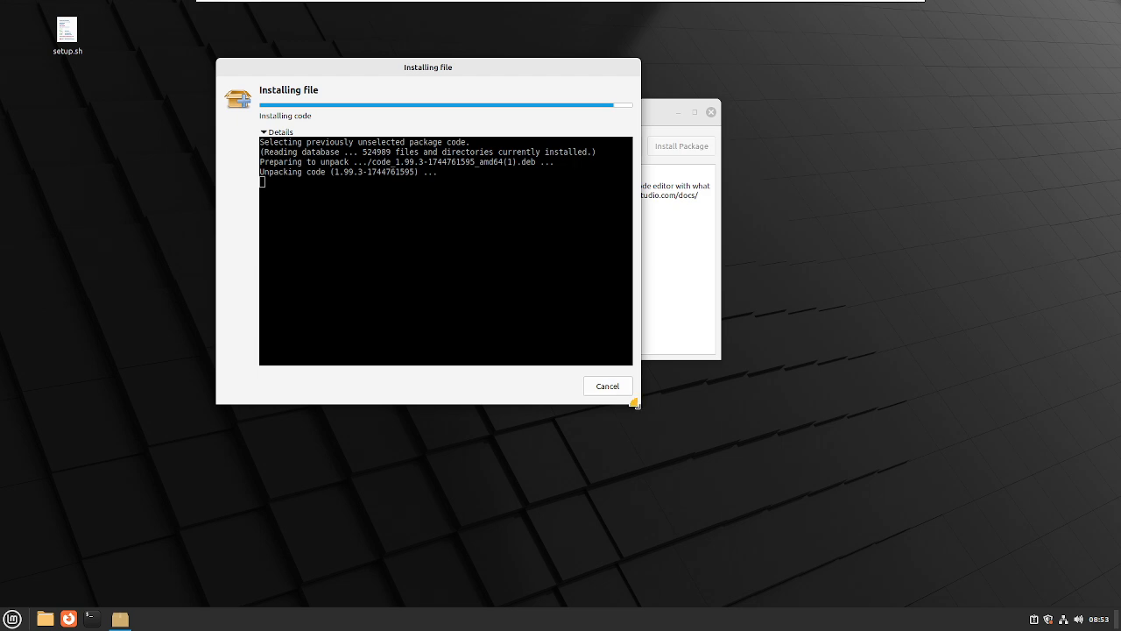
drag(639, 403, 780, 439)
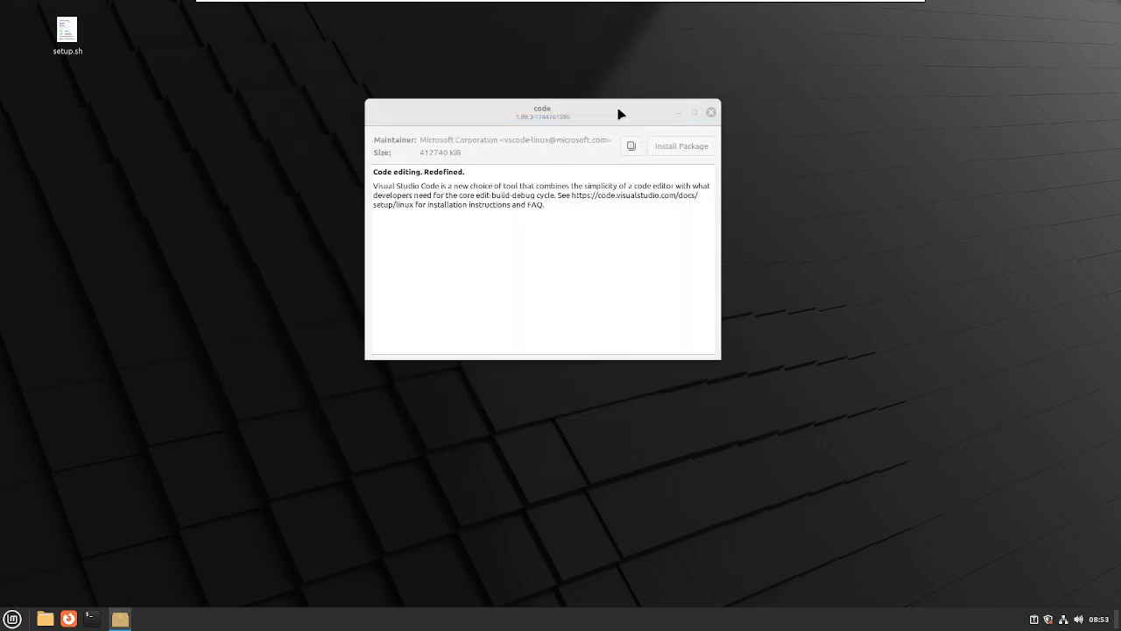
click(121, 618)
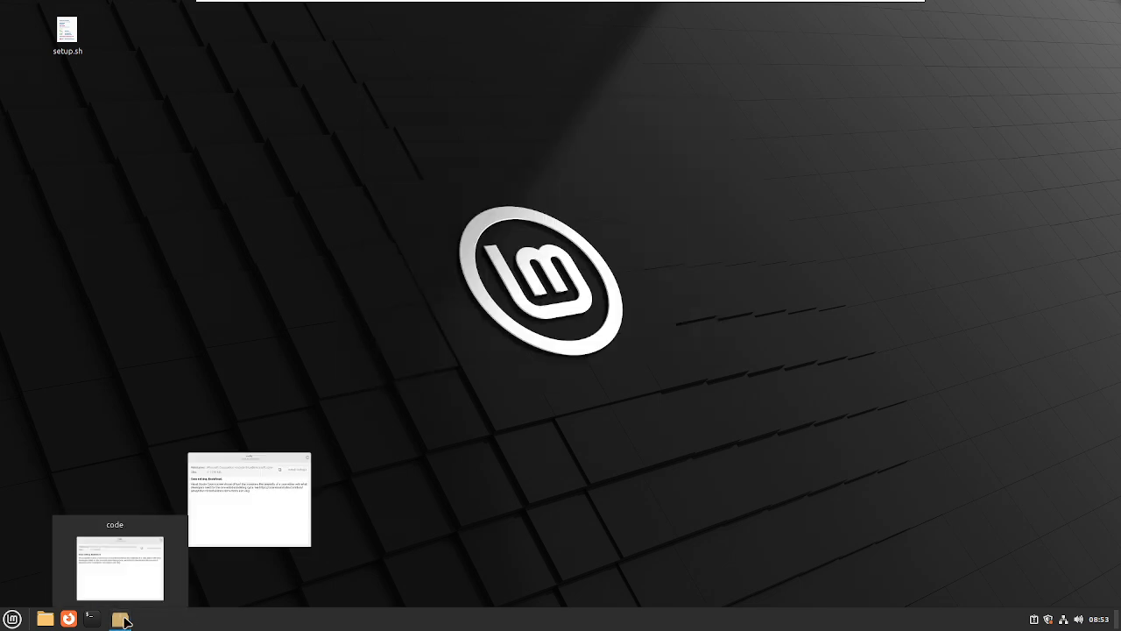
click(123, 620)
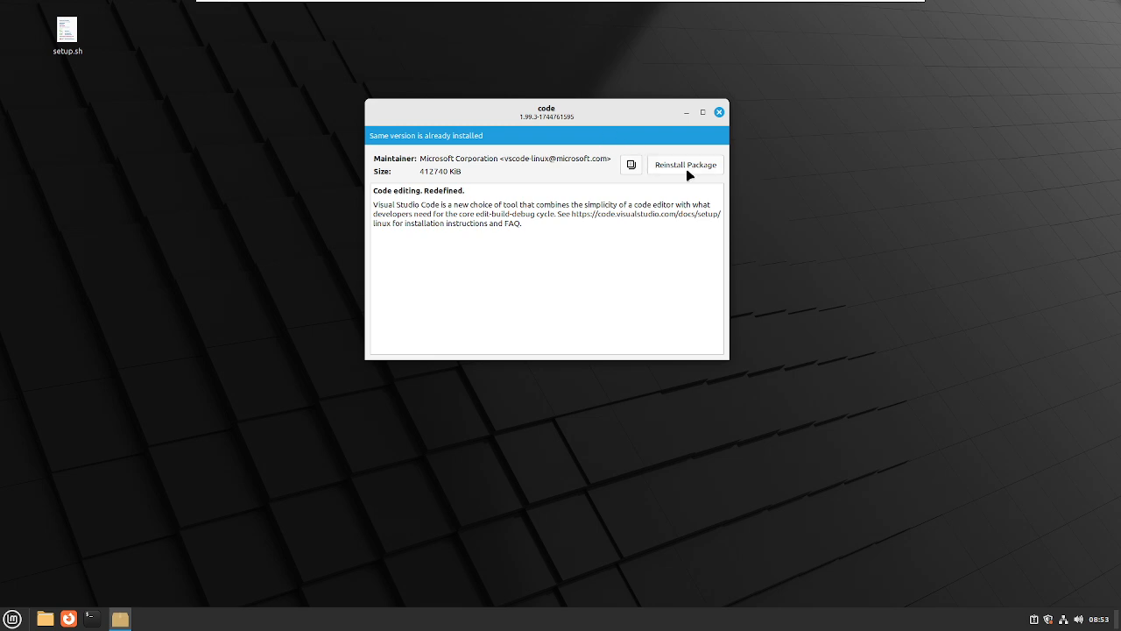
Check in Software Sources that the Microsoft stable repository is listed and enabled.
click(13, 619)
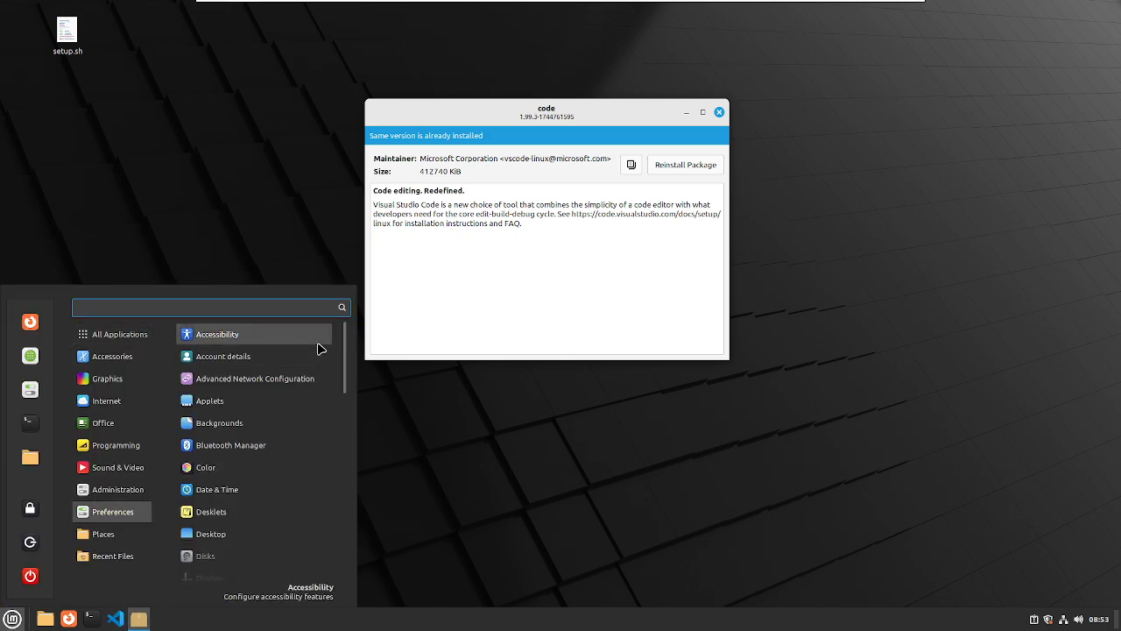
text(software)
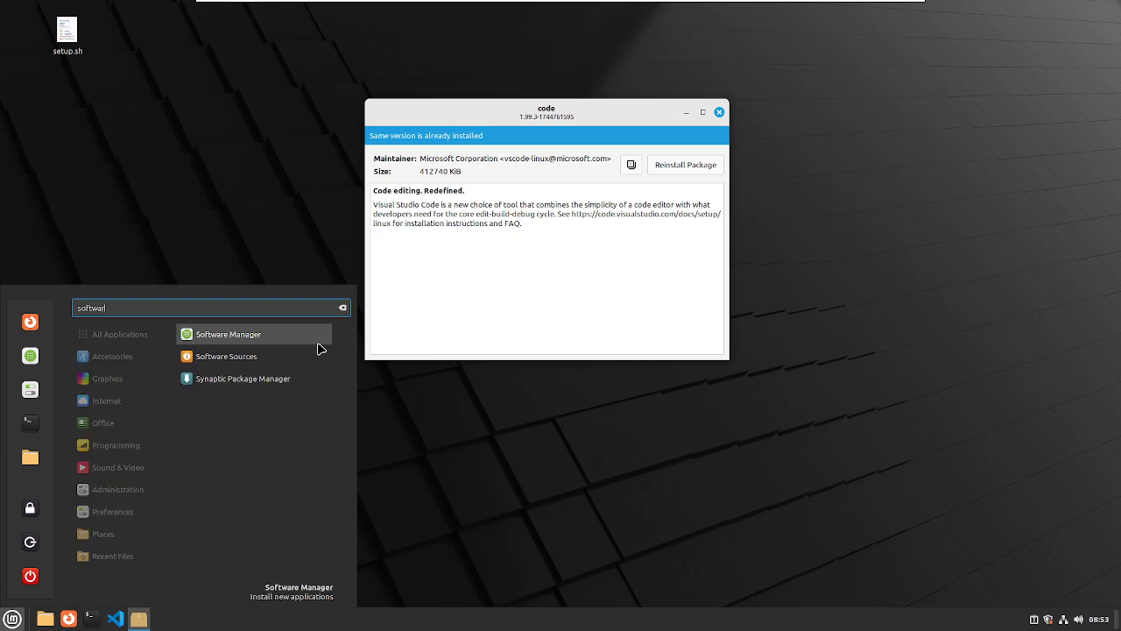
click(225, 355)
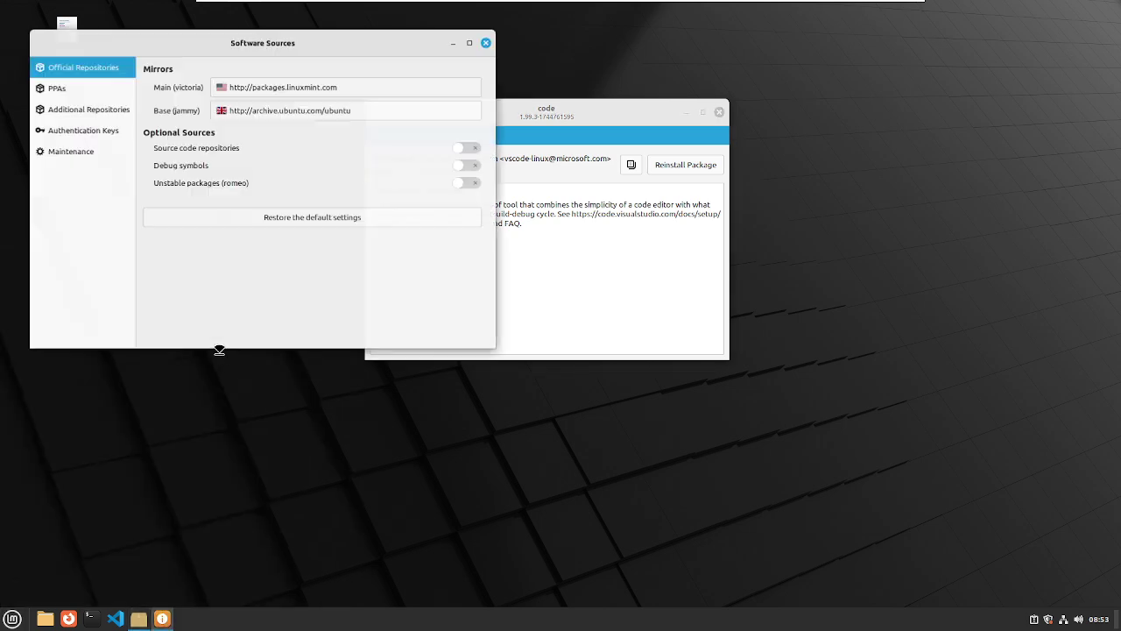
click(88, 109)
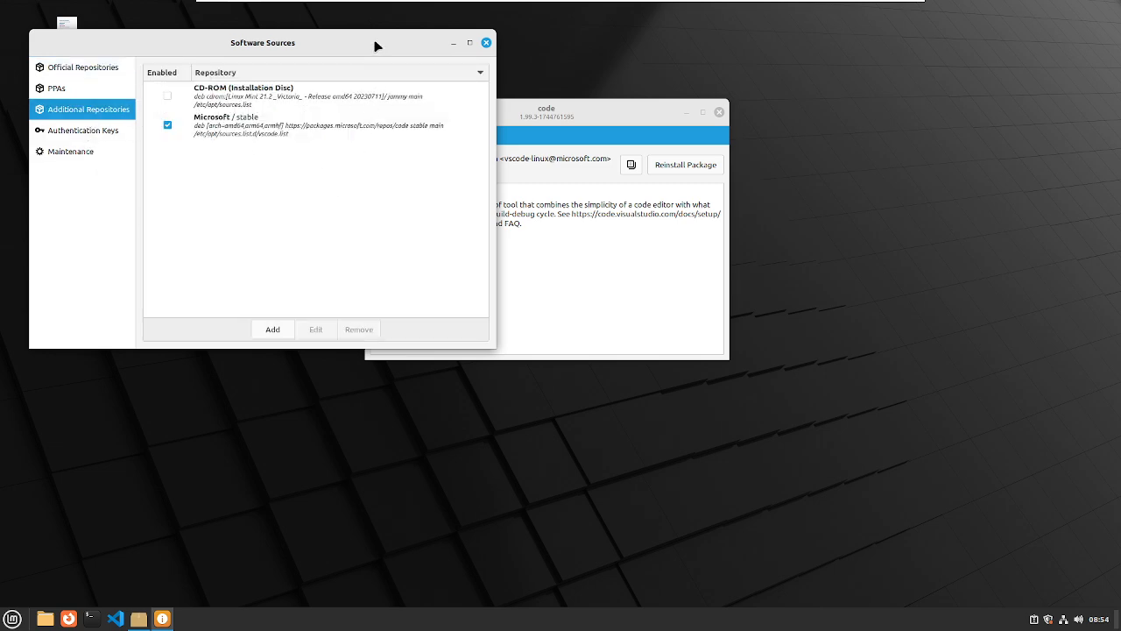
drag(377, 43, 893, 261)
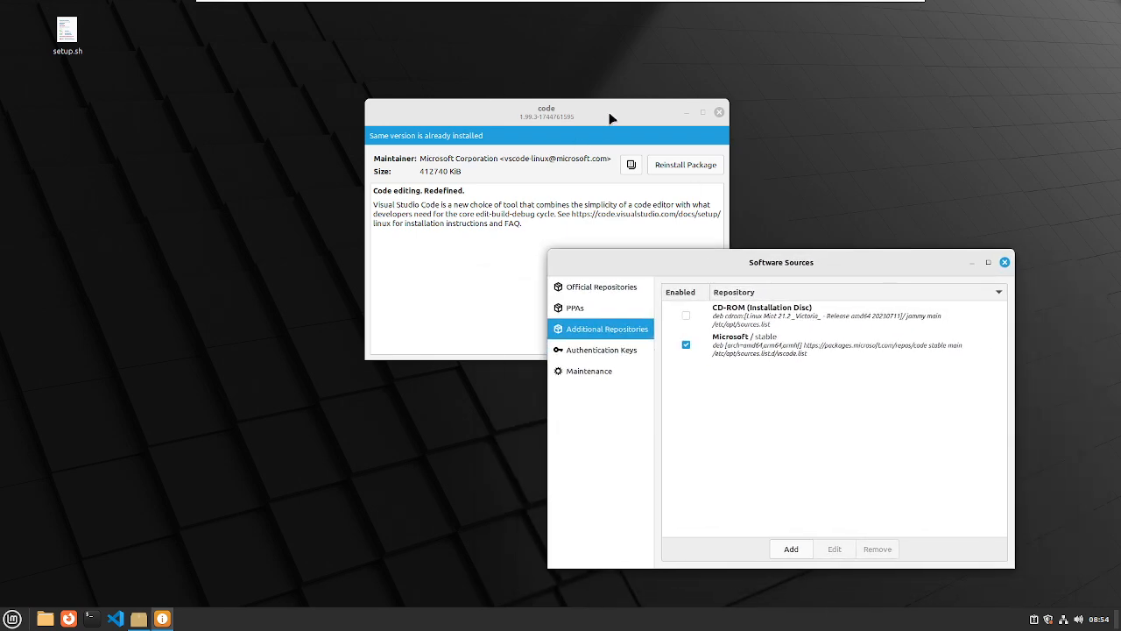
drag(611, 115, 429, 111)
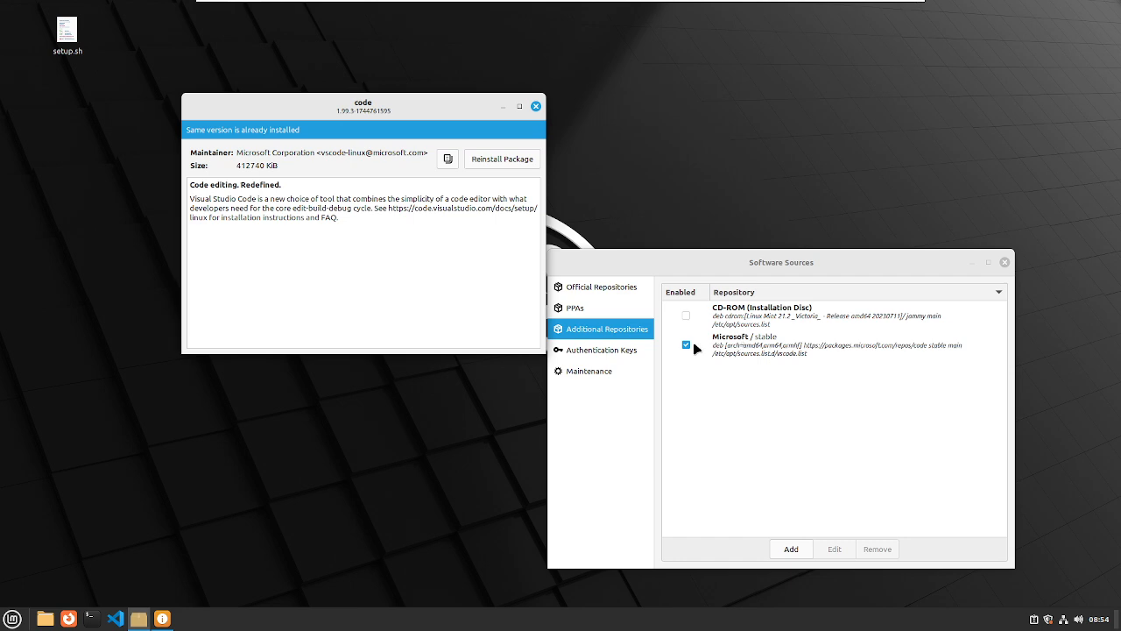
Close Software Sources and the code package dialog, leaving a clear desktop.
click(1005, 263)
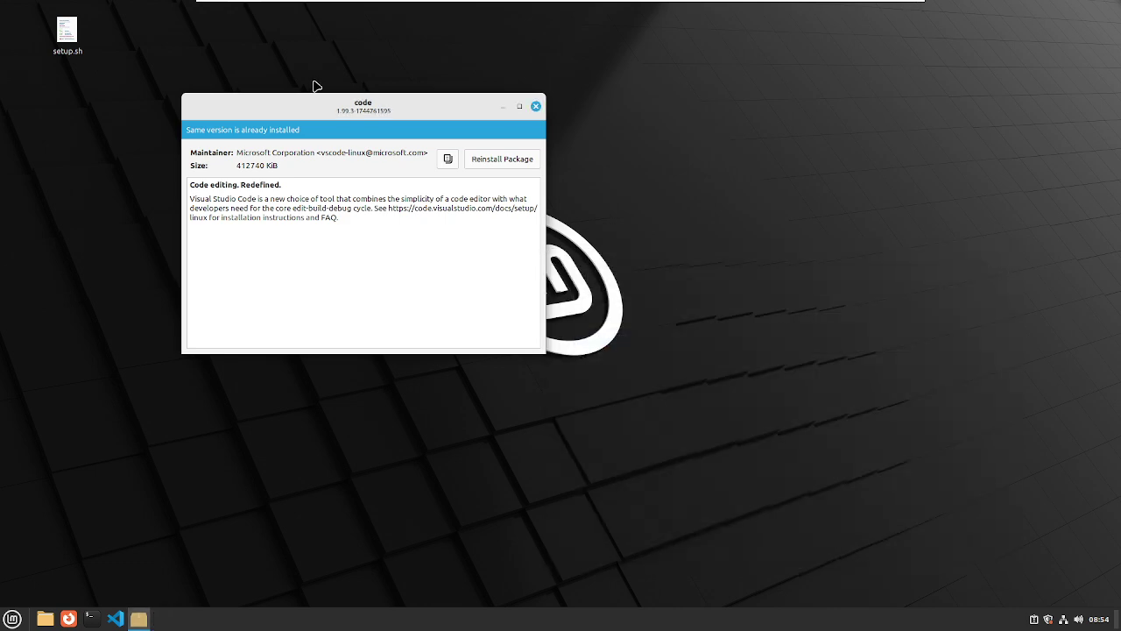
click(535, 108)
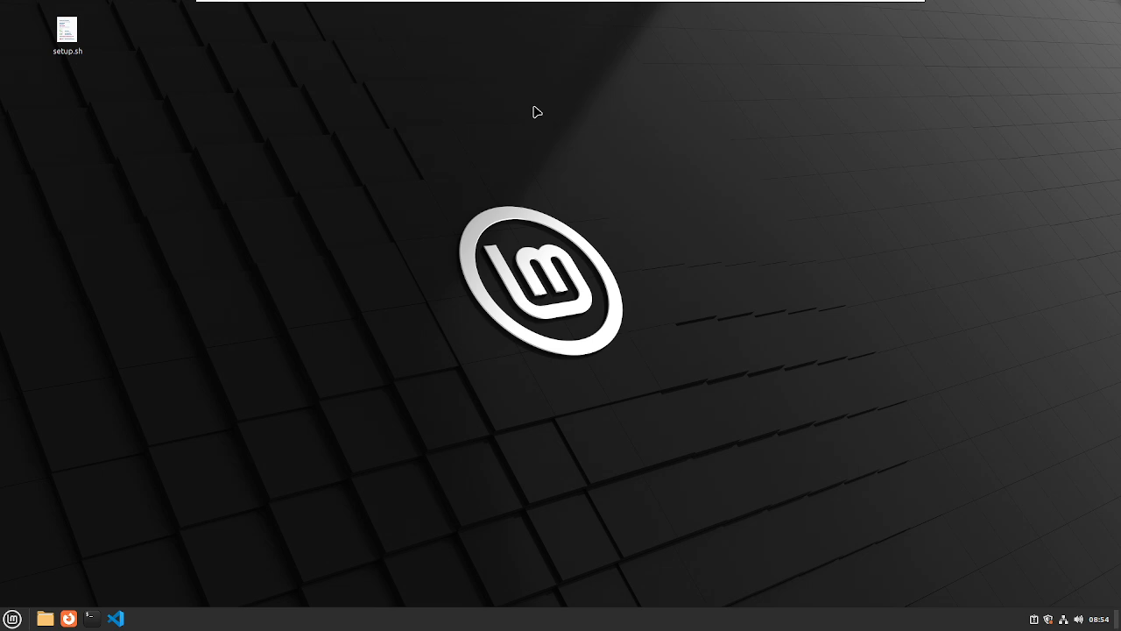
Find Visual Studio Code in the Mint menu search for 'code' and launch it.
click(116, 618)
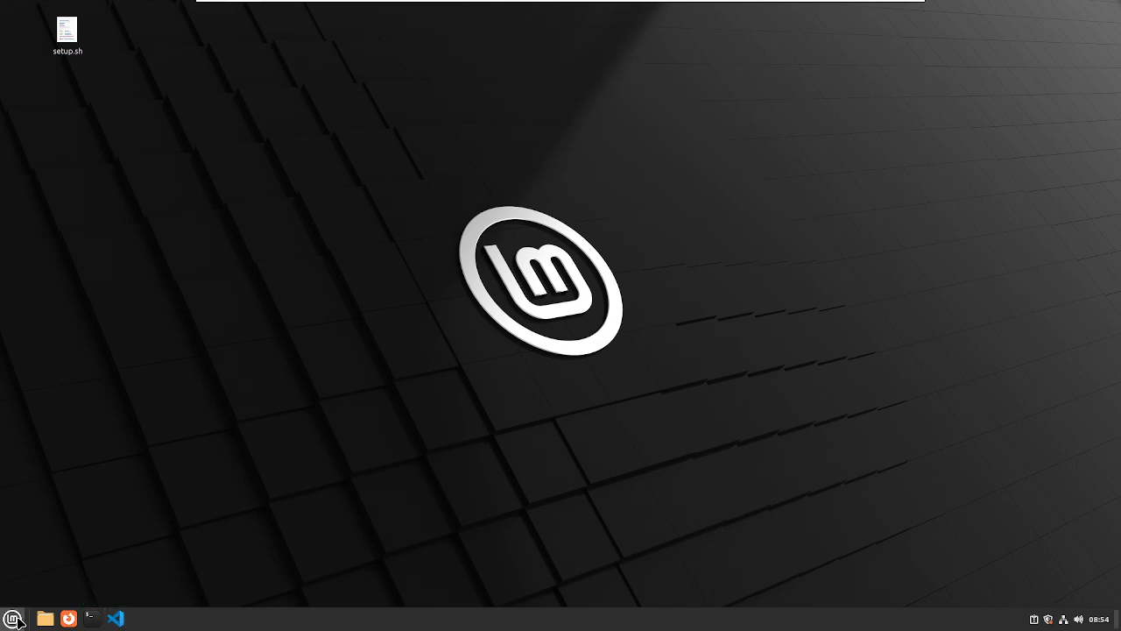
click(13, 618)
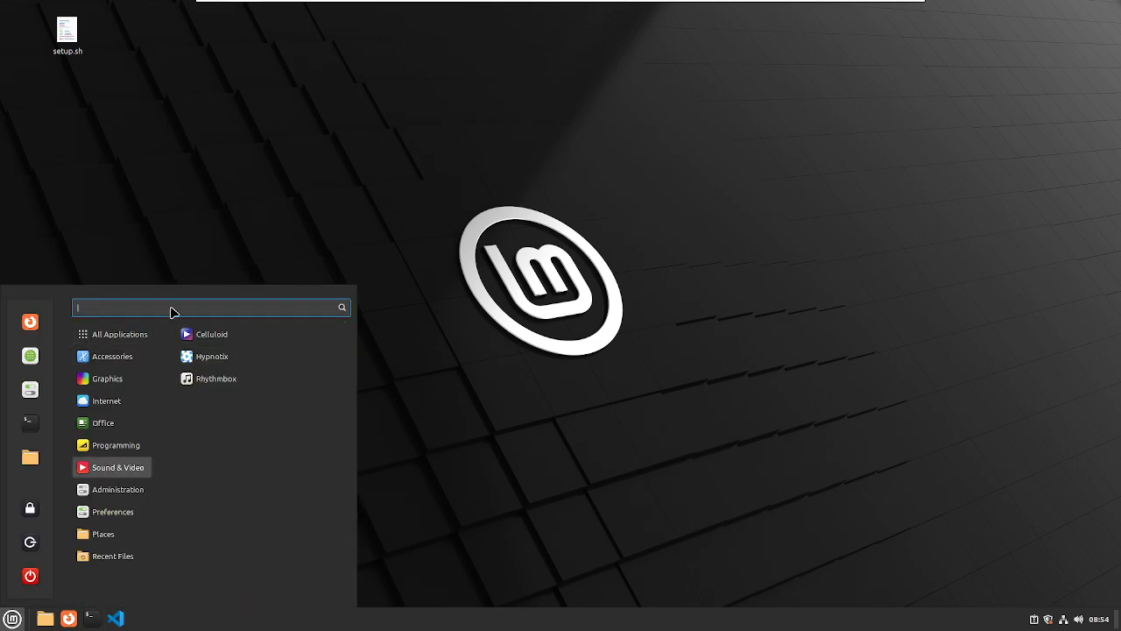
text(c)
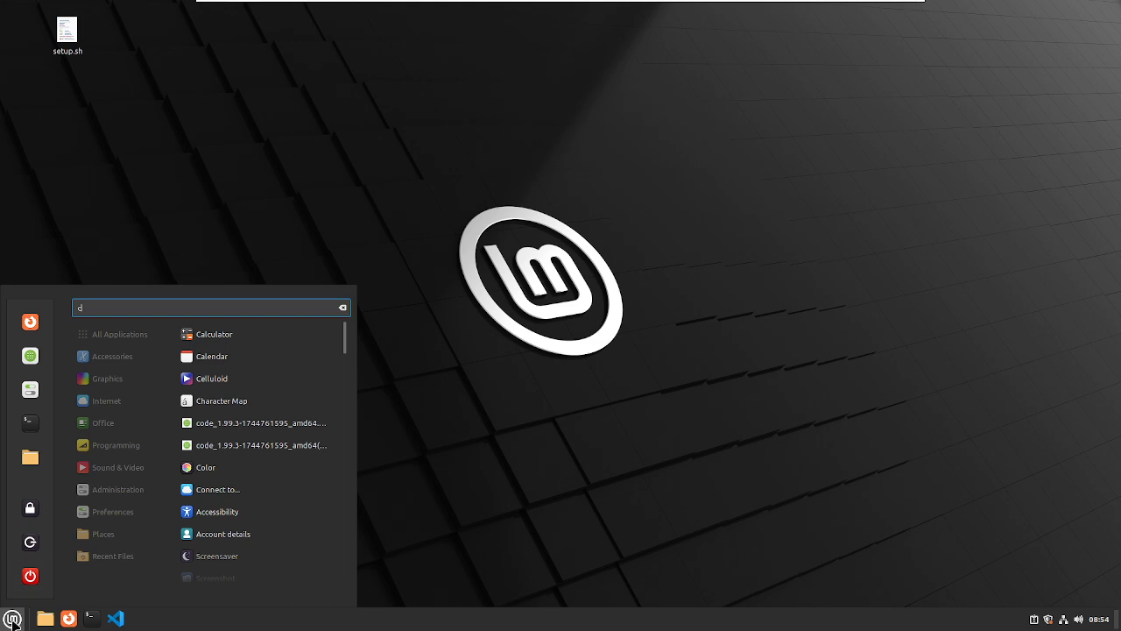
text(ode)
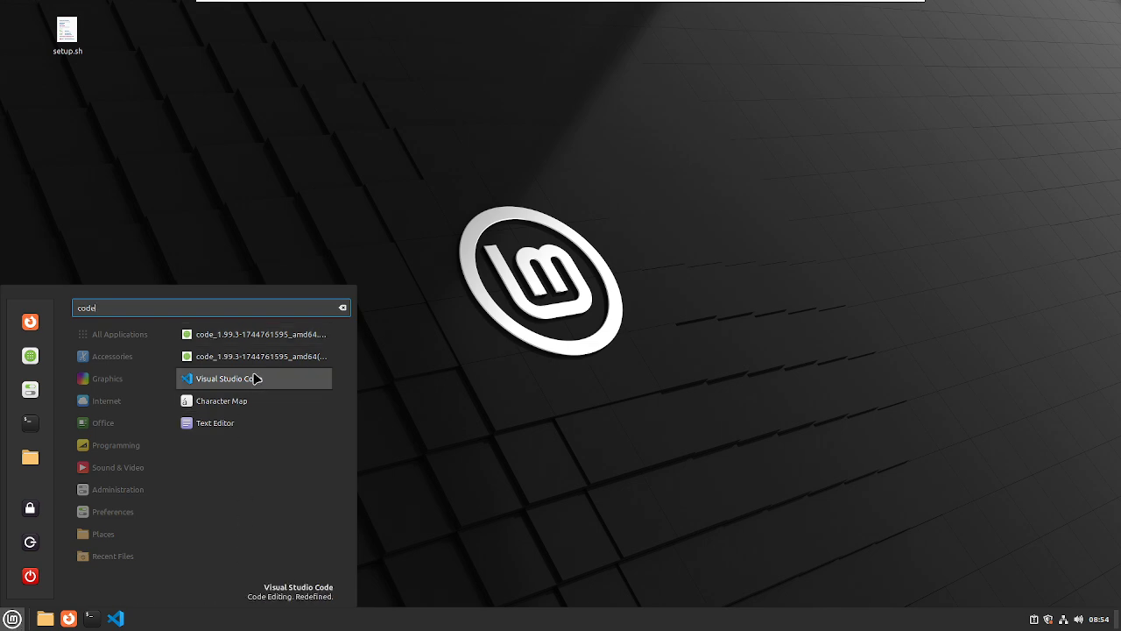
click(210, 384)
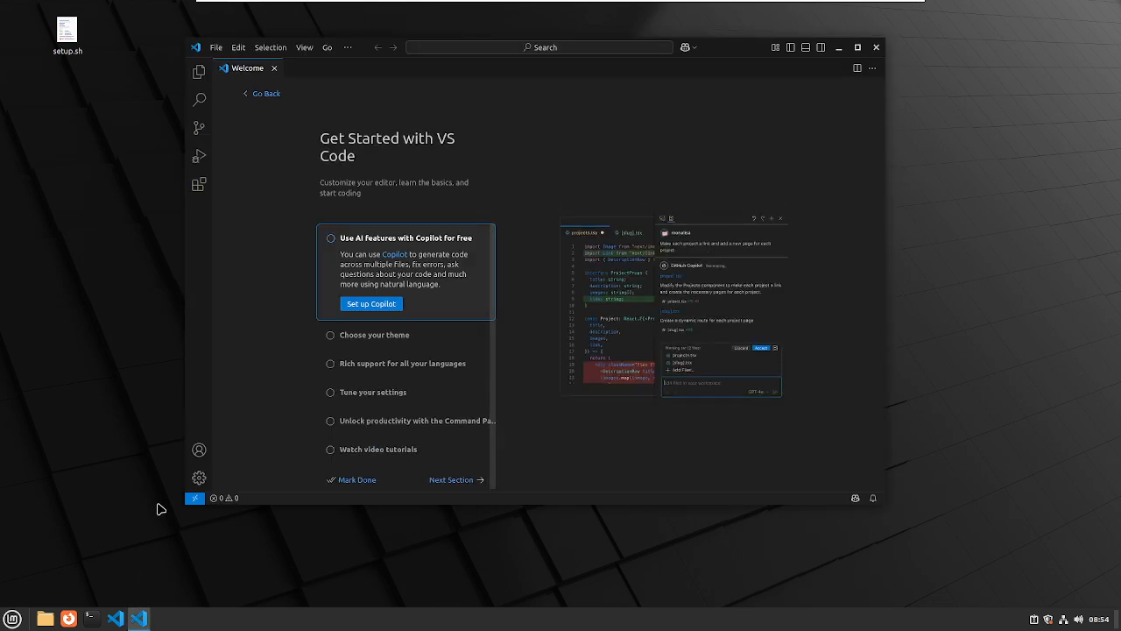
Pin Visual Studio Code to the Cinnamon panel and relaunch it from the pinned launcher.
right_click(139, 619)
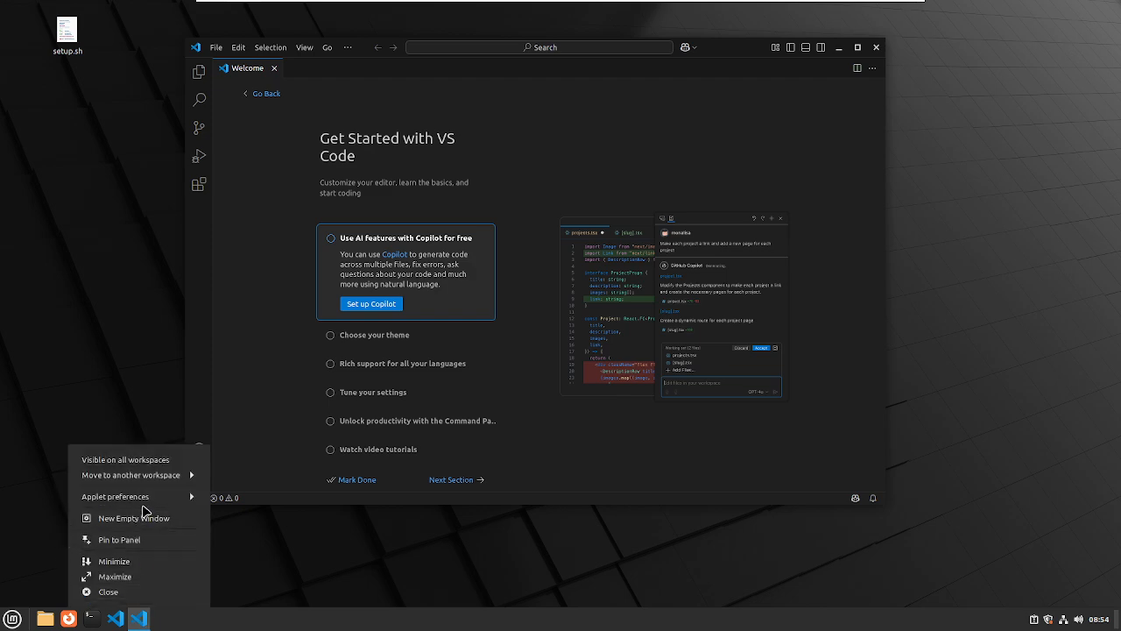
click(341, 589)
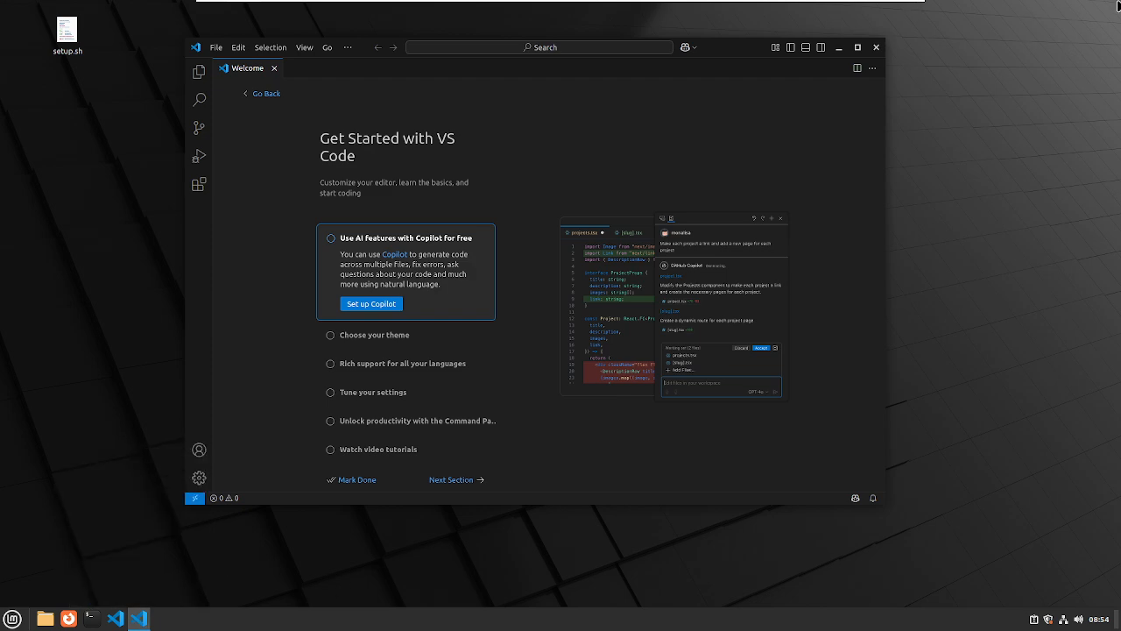
click(877, 48)
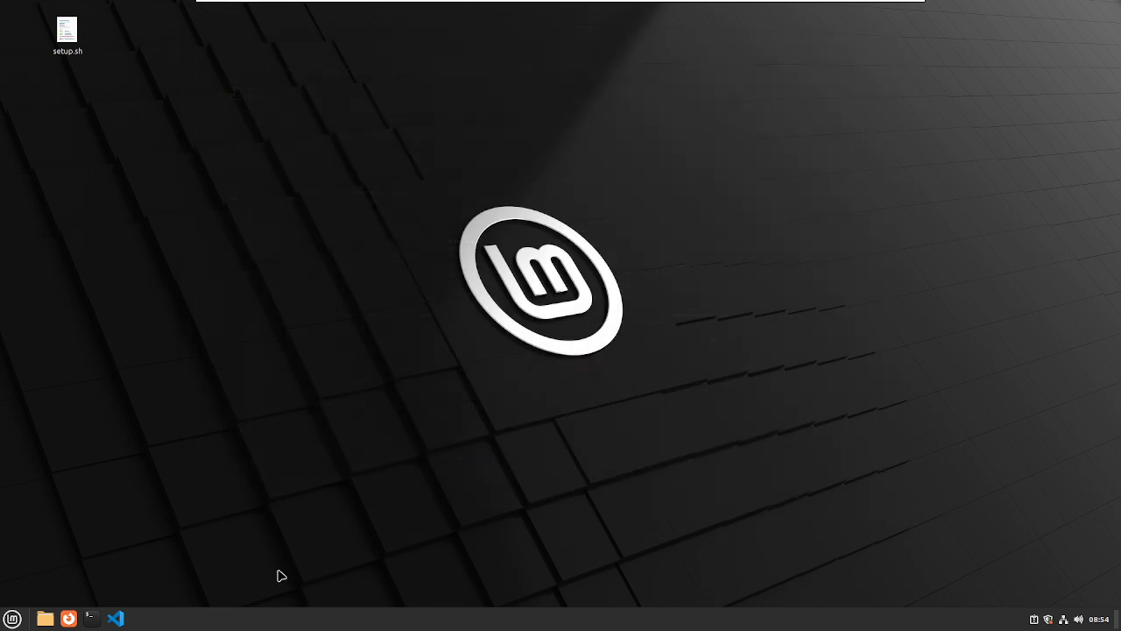
click(117, 619)
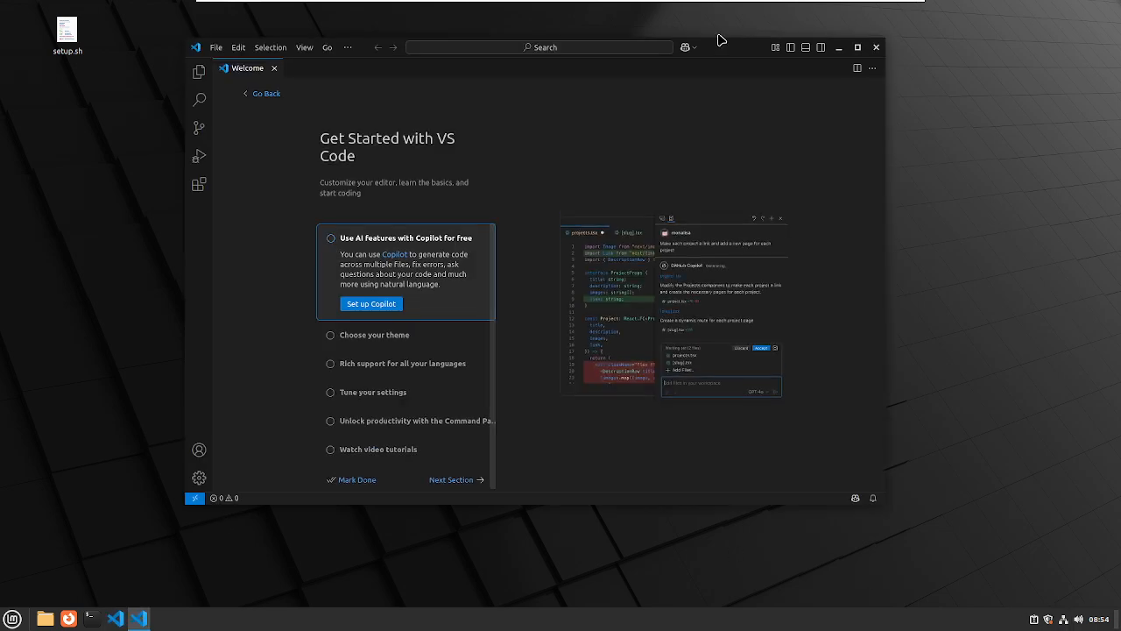
Adjust the editor window position and leave the virtual machine's full-screen view.
drag(688, 75, 734, 86)
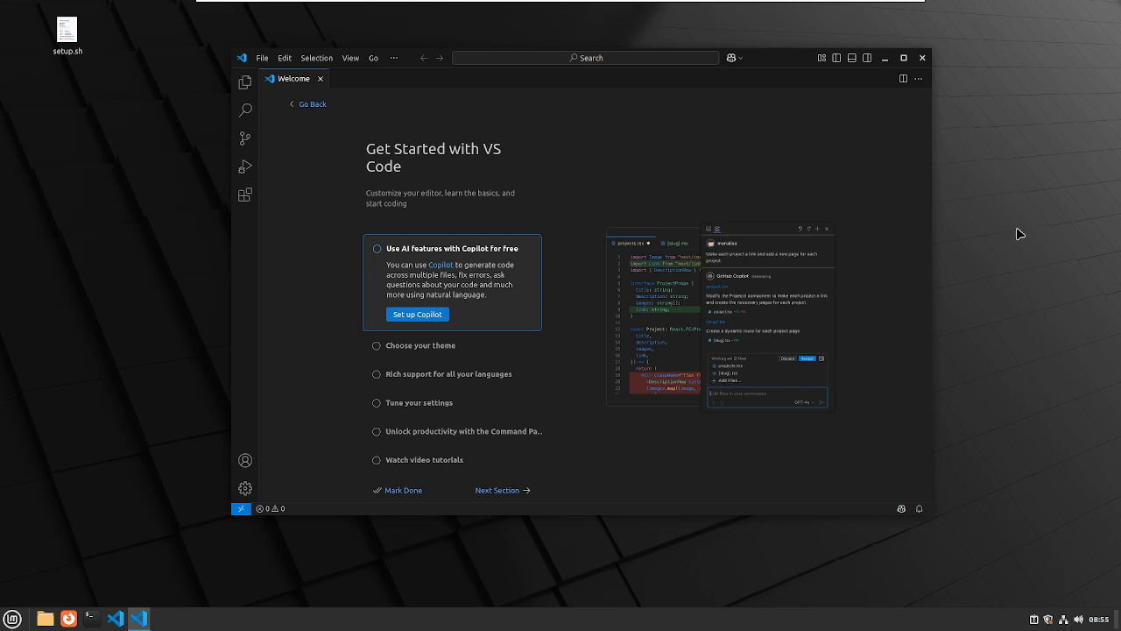
click(278, 6)
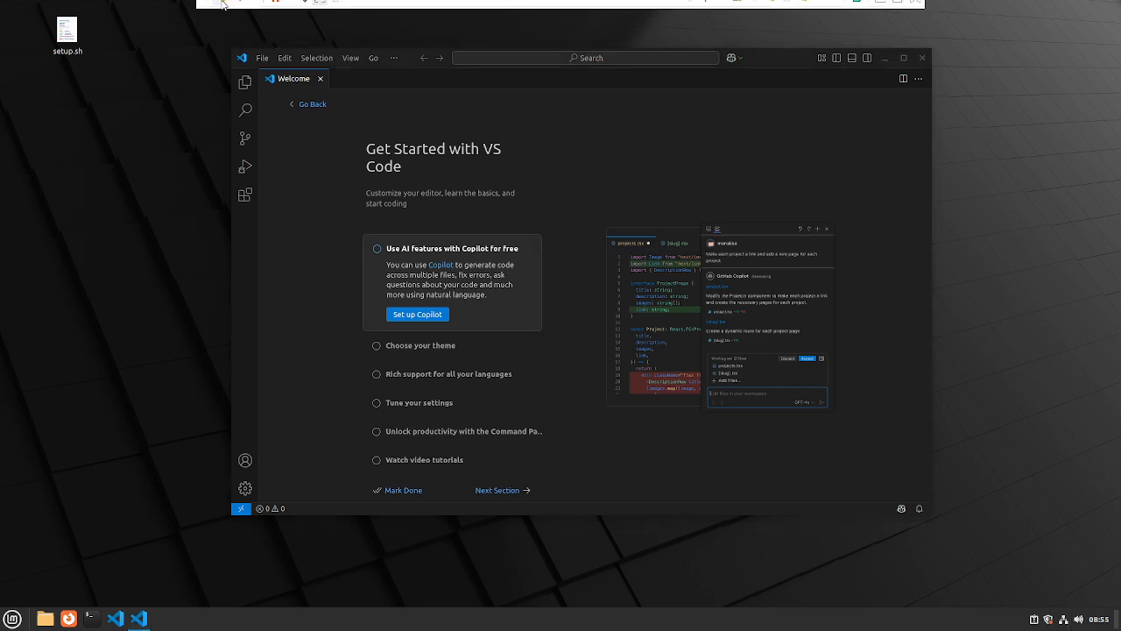
click(330, 12)
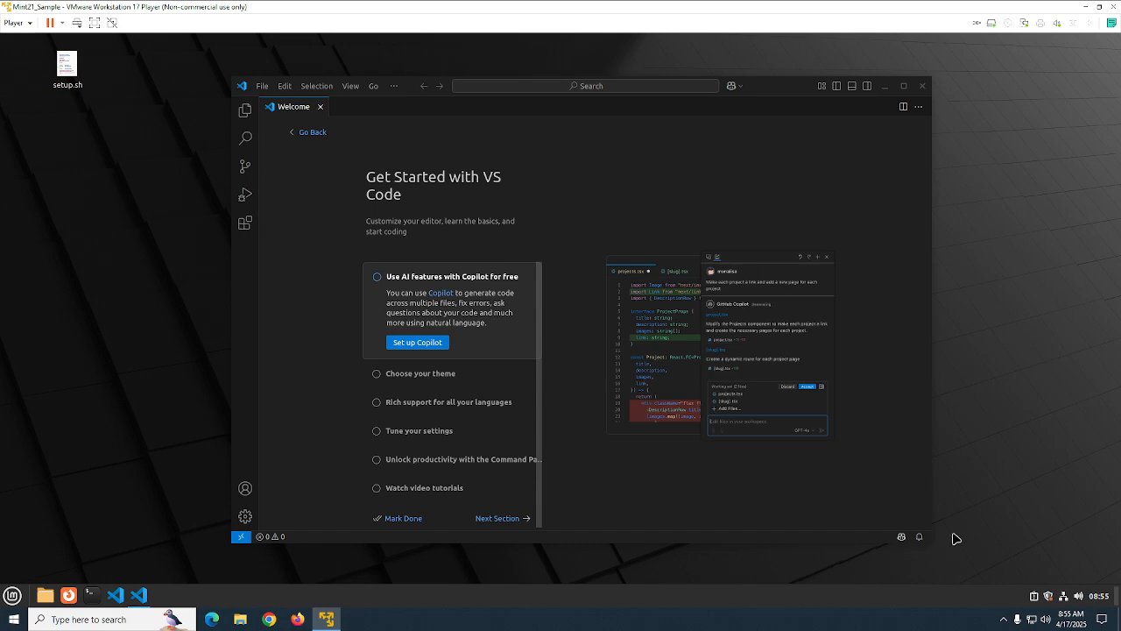